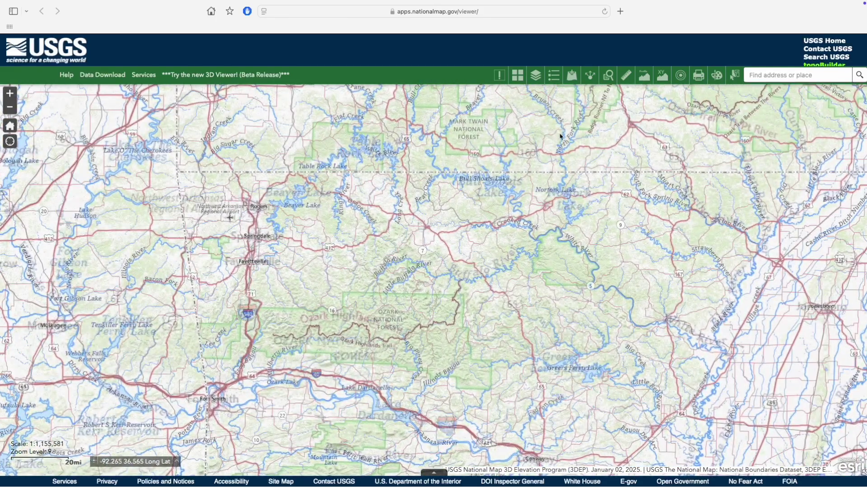
Try out the USGS Imagery Only and OpenStreetMap basemaps, and set the basemap to USA Topo Maps.
left_click(535, 75)
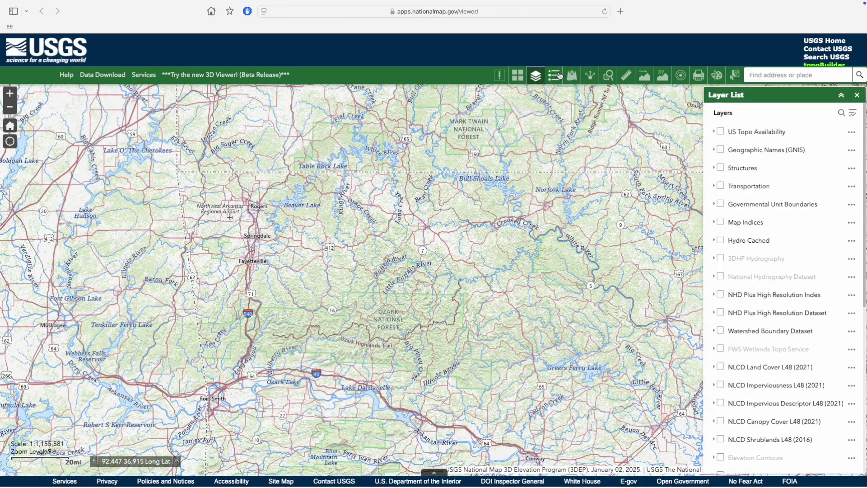
left_click(520, 77)
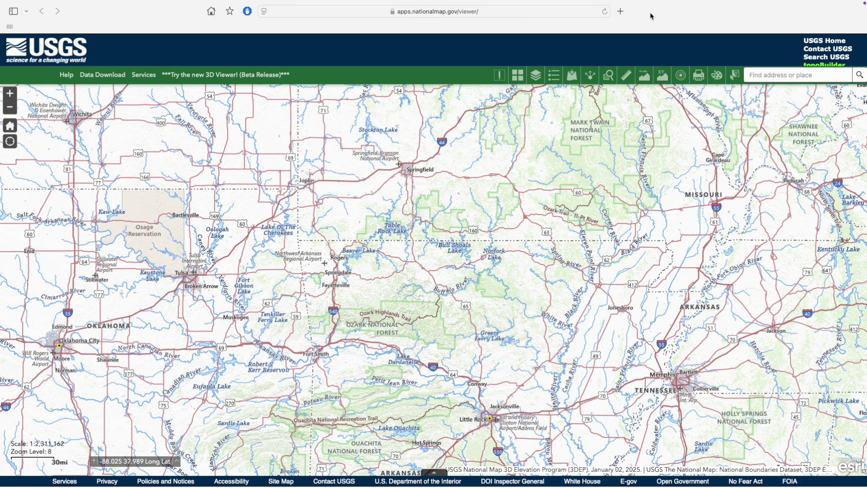
left_click(518, 76)
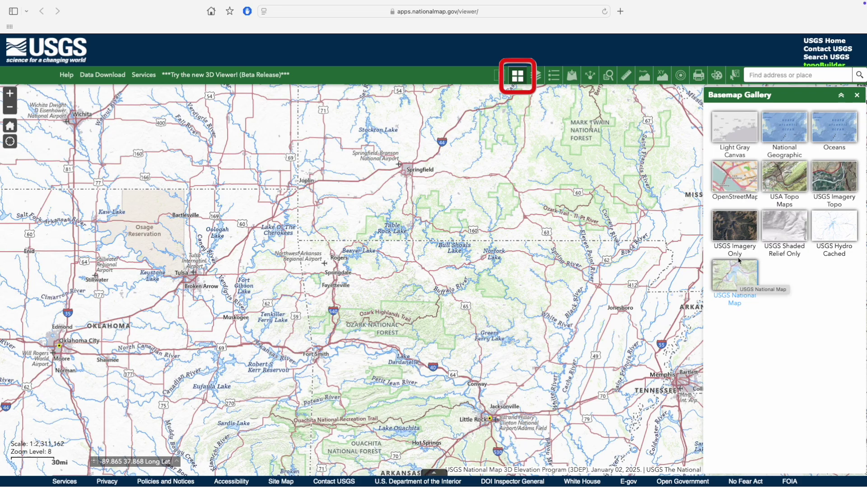
left_click(738, 233)
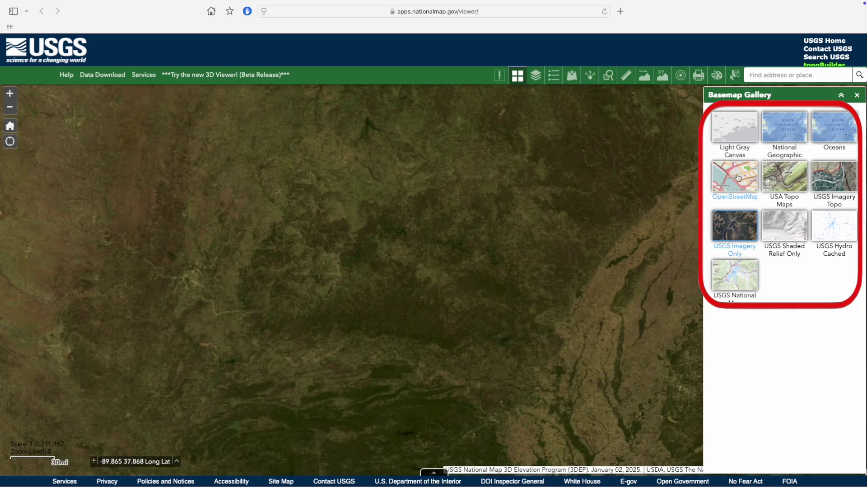
left_click(738, 178)
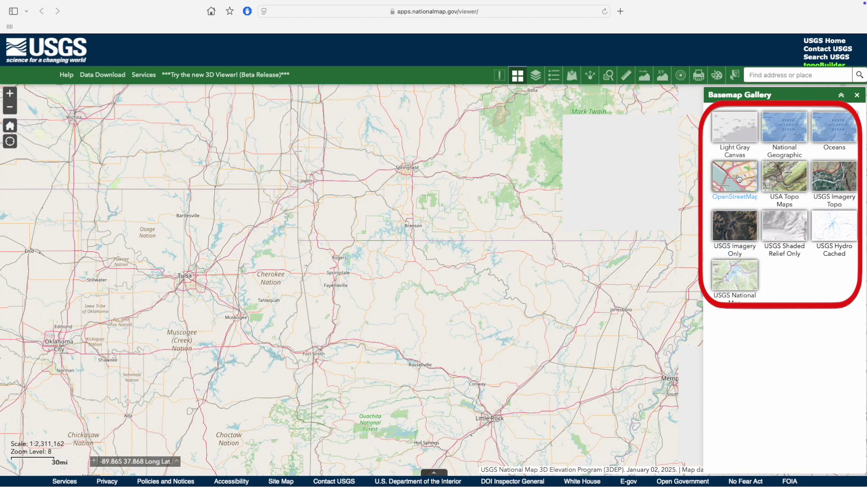
left_click(782, 179)
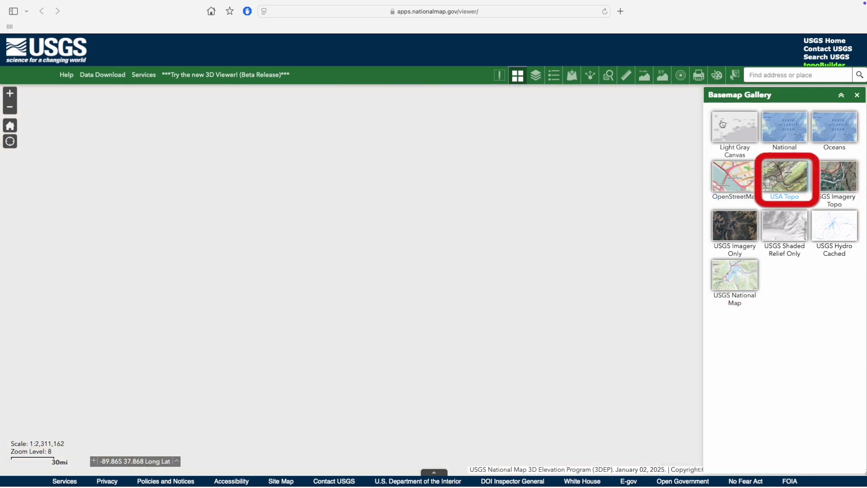
Examine the contour detail of the topo map up close around the Boone and Newton County line, and close the basemap gallery.
left_click(11, 94)
left_click(11, 94)
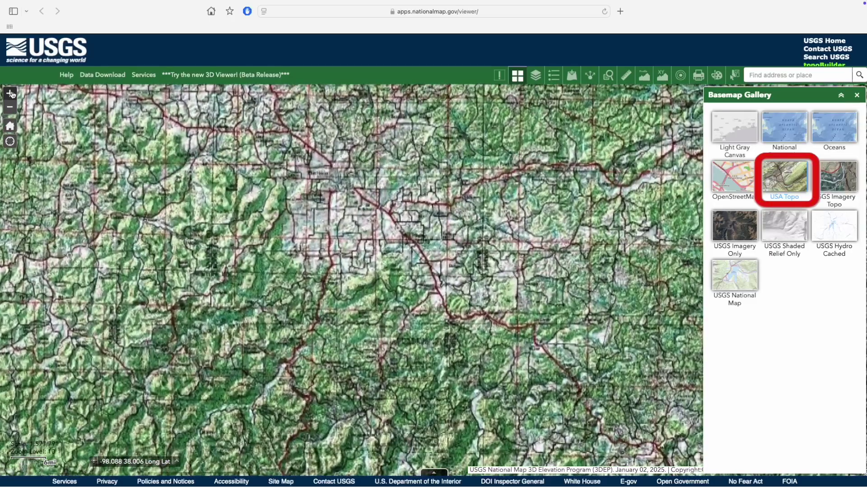
left_click(11, 94)
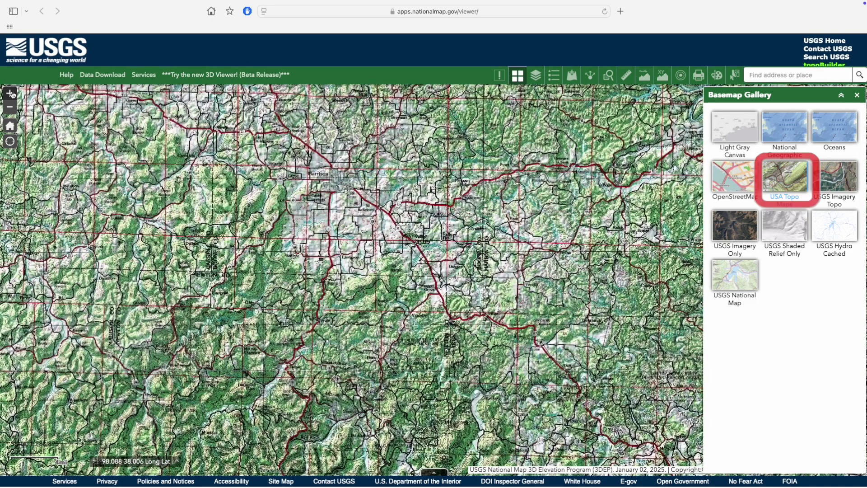
left_click(11, 94)
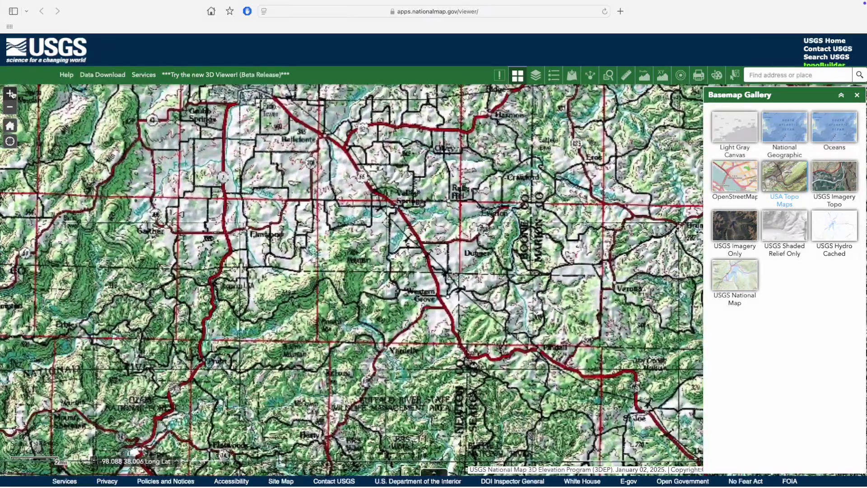
left_click(11, 94)
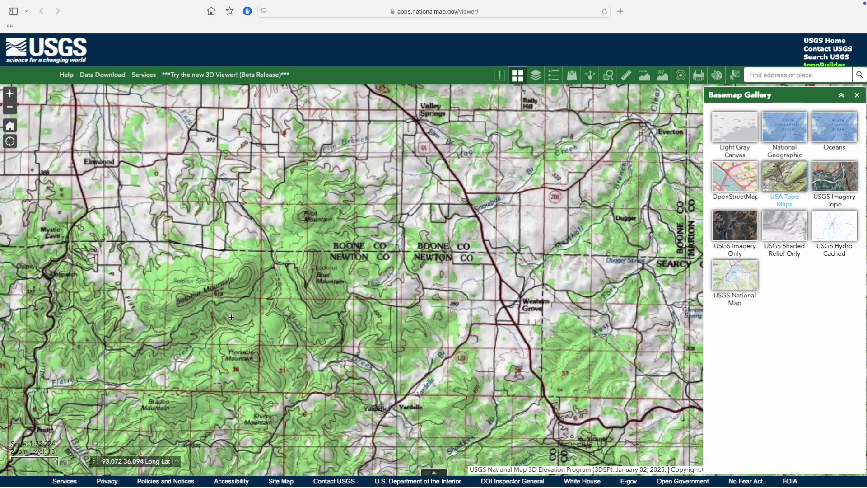
left_click_drag(231, 318, 570, 205)
left_click_drag(212, 206, 451, 312)
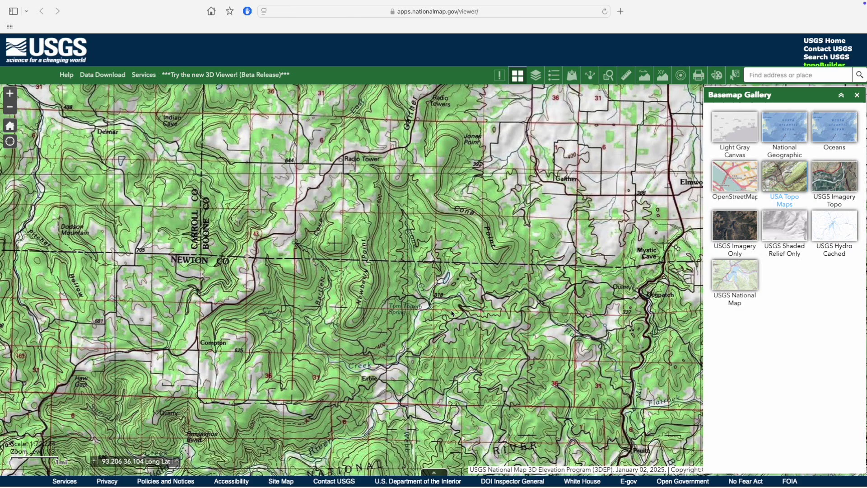
left_click(518, 75)
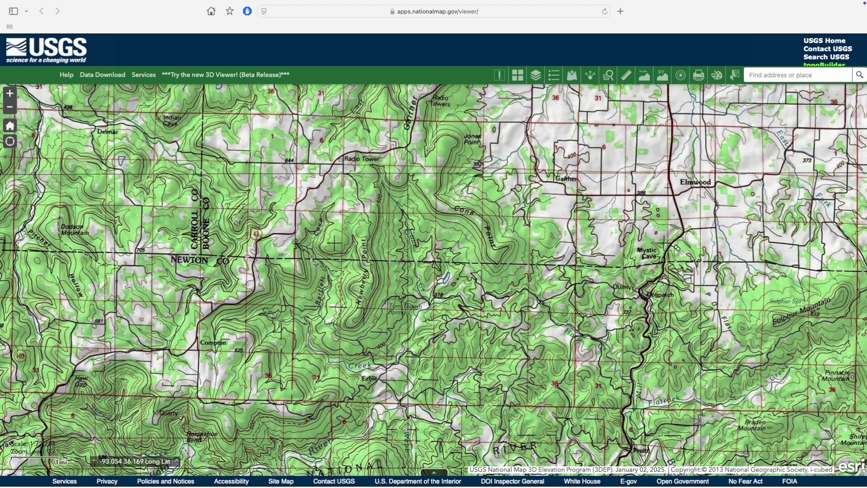
Look through the available map layers and switch the basemap to USGS Imagery Only.
left_click(537, 78)
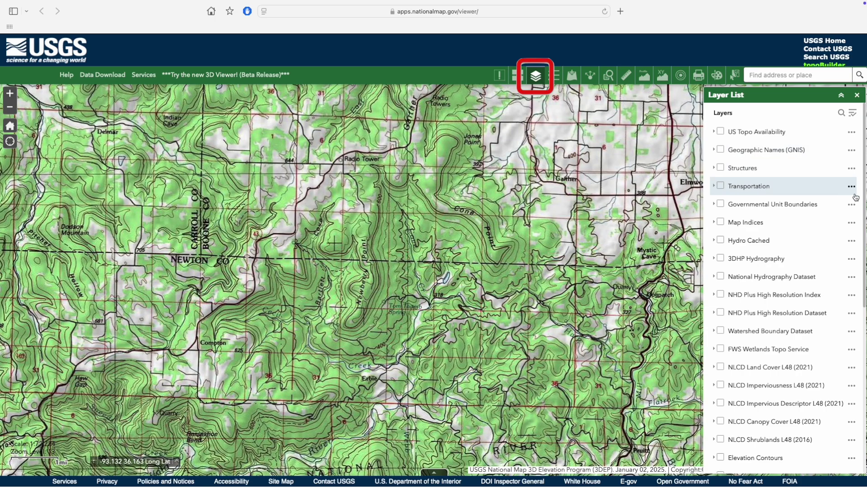
scroll(861, 281, "down", 3)
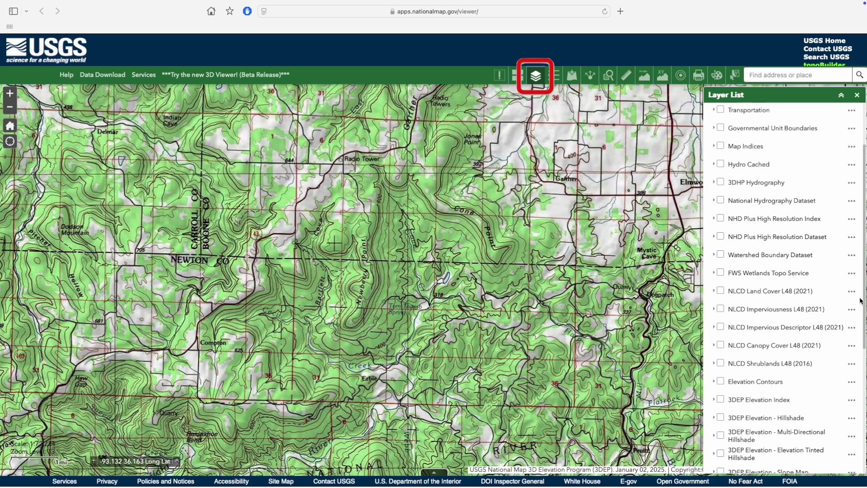
scroll(858, 302, "down", 2)
scroll(857, 304, "up", 5)
left_click(518, 76)
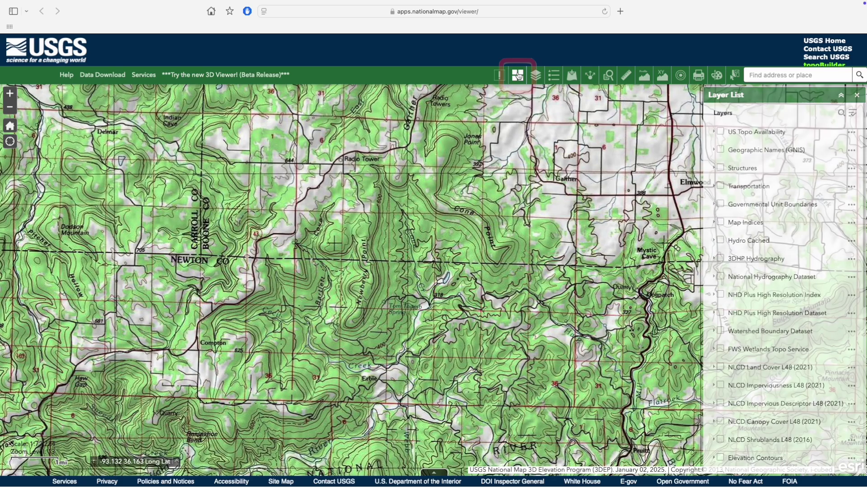
left_click(746, 230)
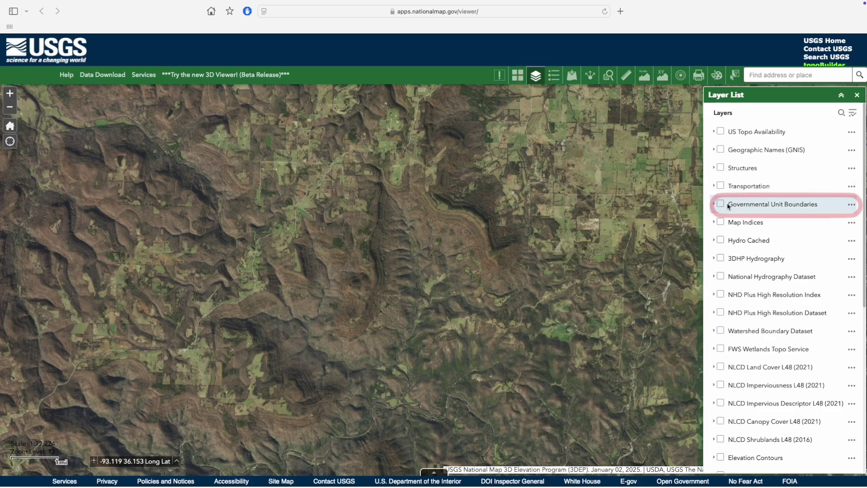
Overlay the Governmental Unit Boundaries and 3DEP Elevation - Hillshade Stretched layers on the imagery.
left_click(721, 204)
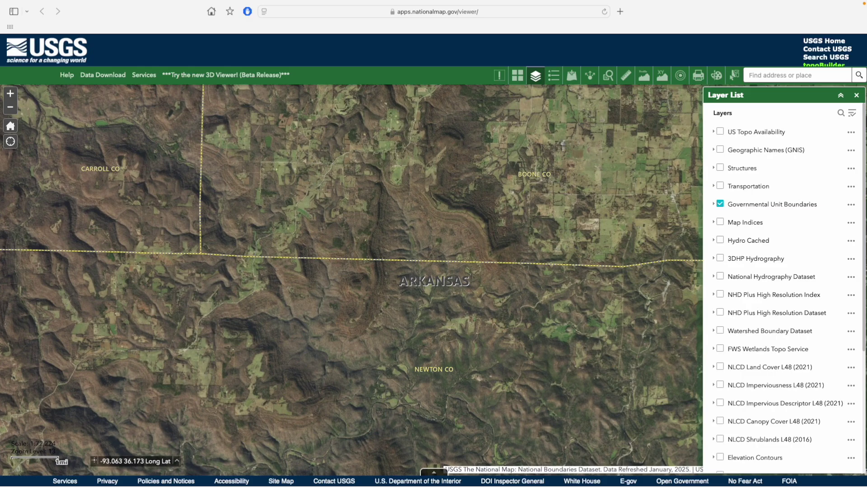
scroll(809, 181, "down", 5)
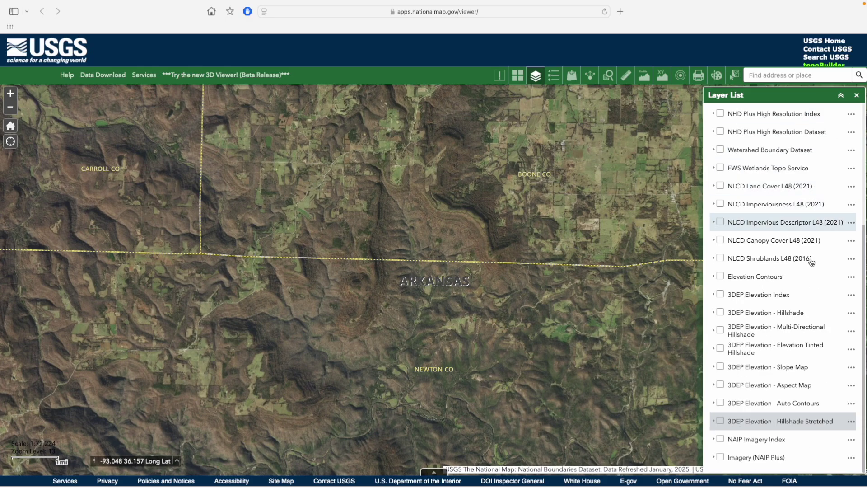
left_click(721, 421)
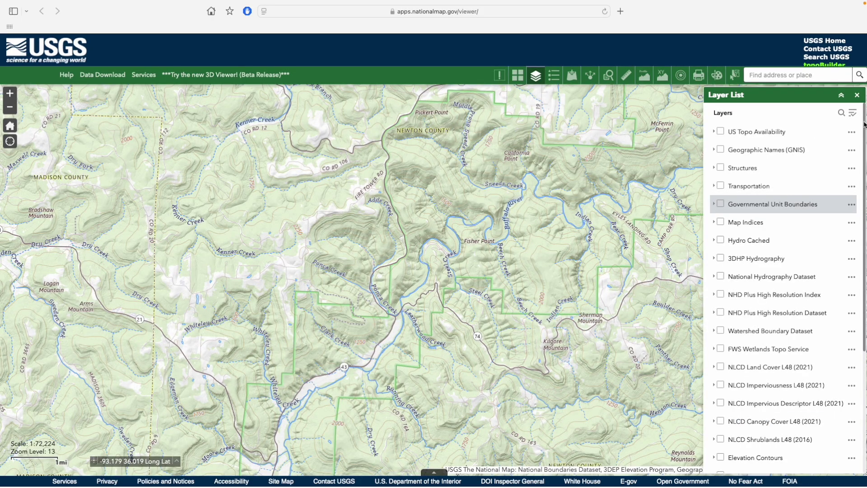
Preview the 3DEP Elevation - Hillshade and Hillshade Stretched layers one at a time, turning each off after viewing.
scroll(865, 139, "down", 2)
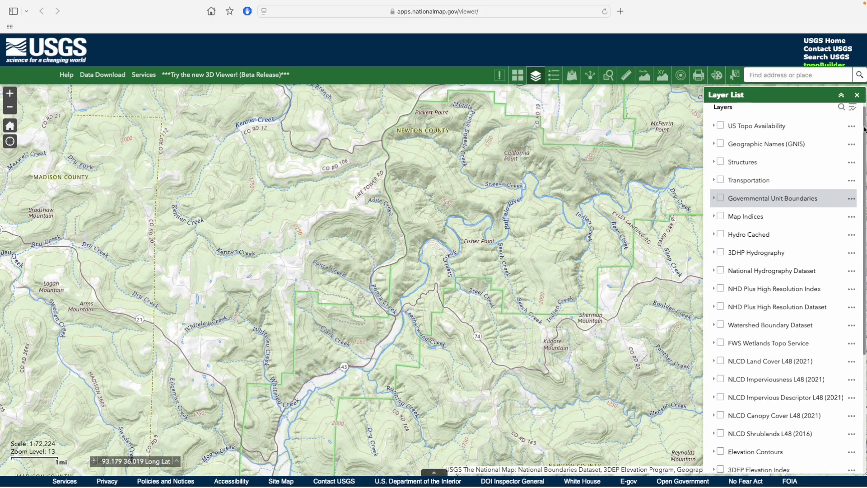
scroll(865, 139, "down", 4)
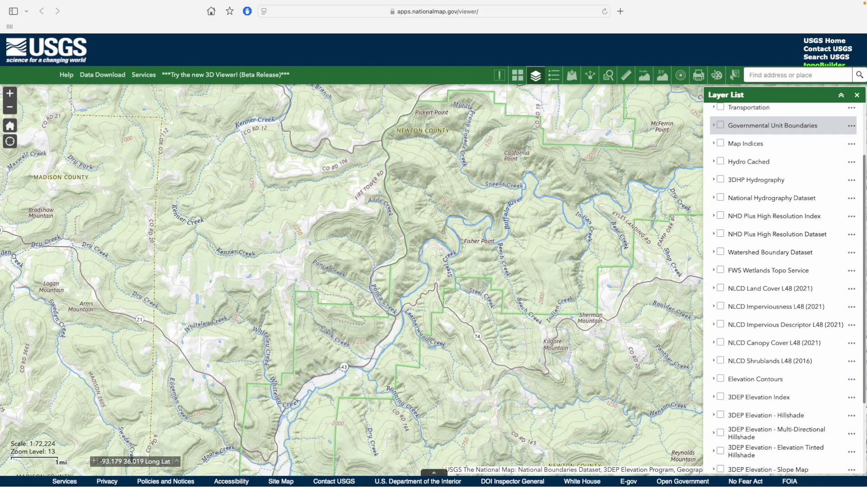
scroll(862, 246, "down", 5)
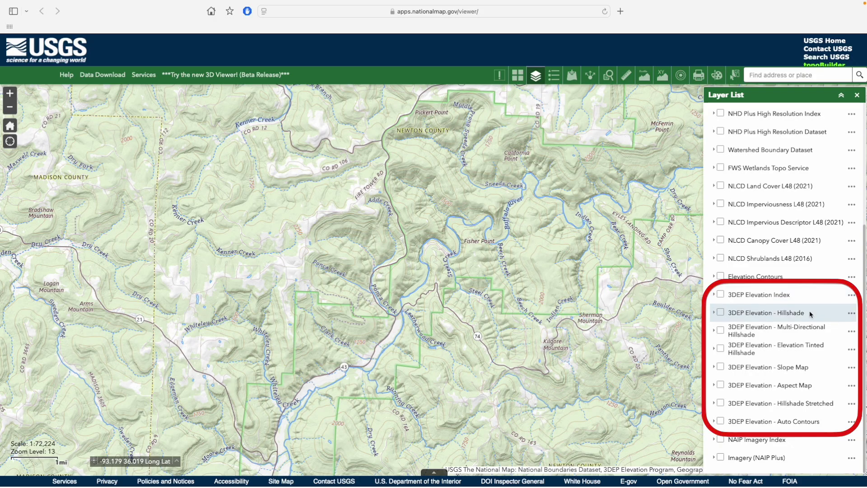
left_click(721, 312)
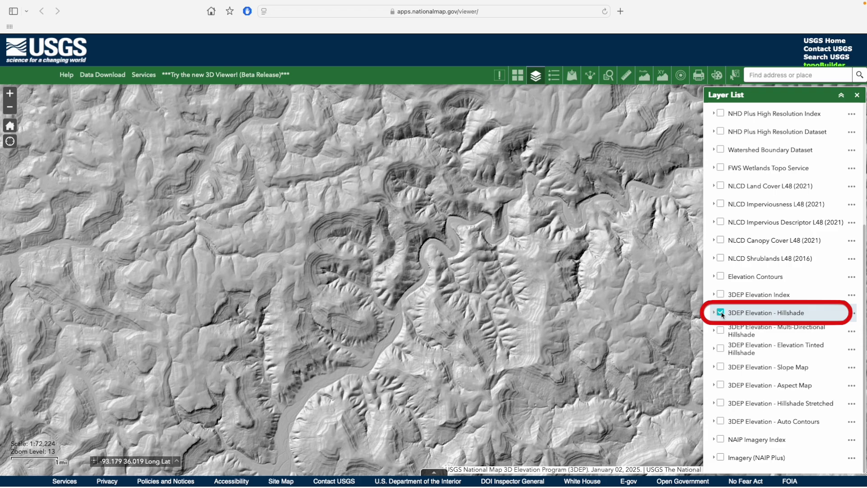
left_click(721, 313)
left_click(722, 404)
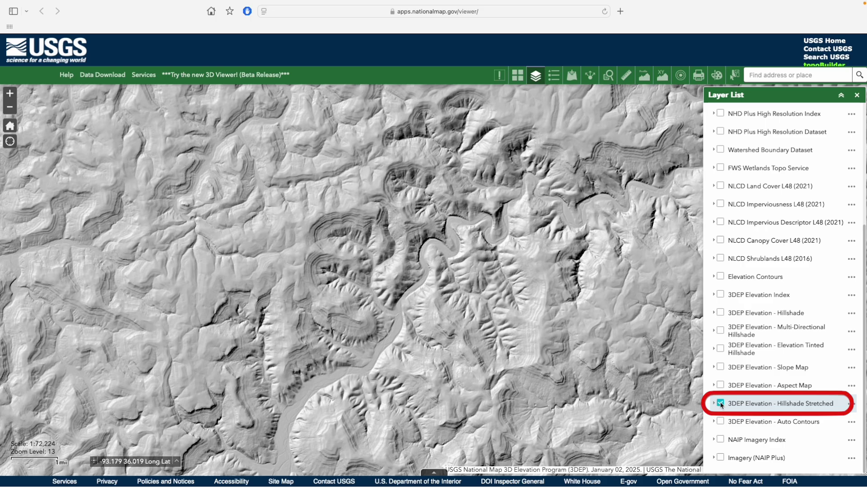
left_click(721, 403)
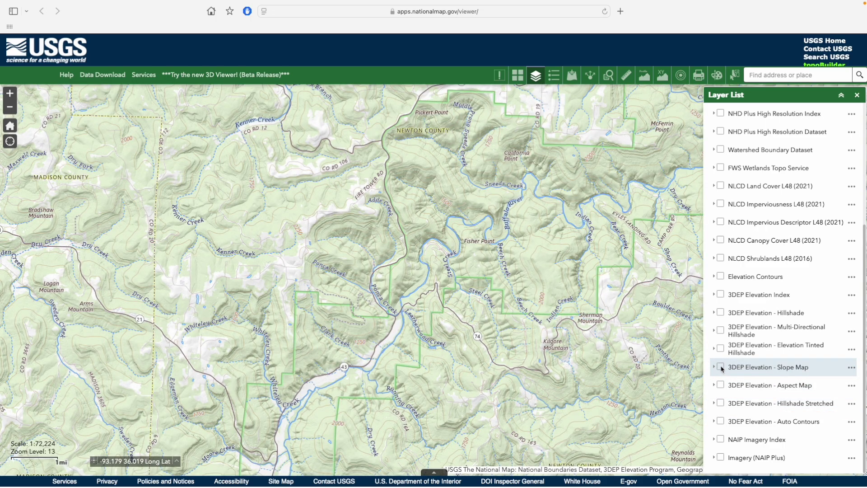
Preview the 3DEP Elevation - Slope Map and Aspect Map layers one at a time, turning each off after viewing.
left_click(721, 367)
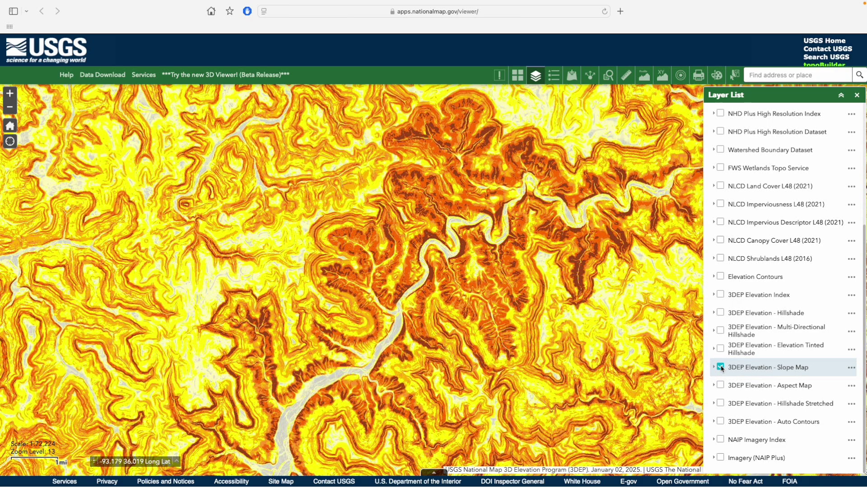
left_click(721, 367)
left_click(721, 385)
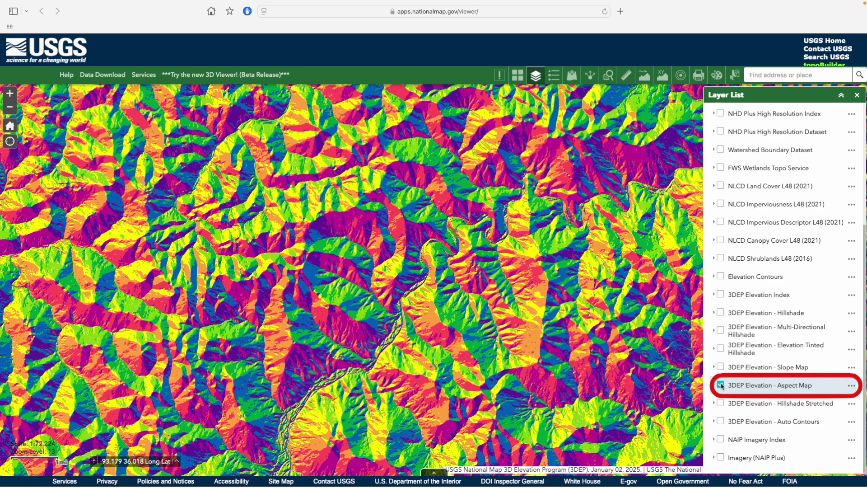
left_click(721, 386)
Turn on the 3DEP Elevation - Auto Contours layer and change the basemap to USA Topo Maps.
left_click(721, 421)
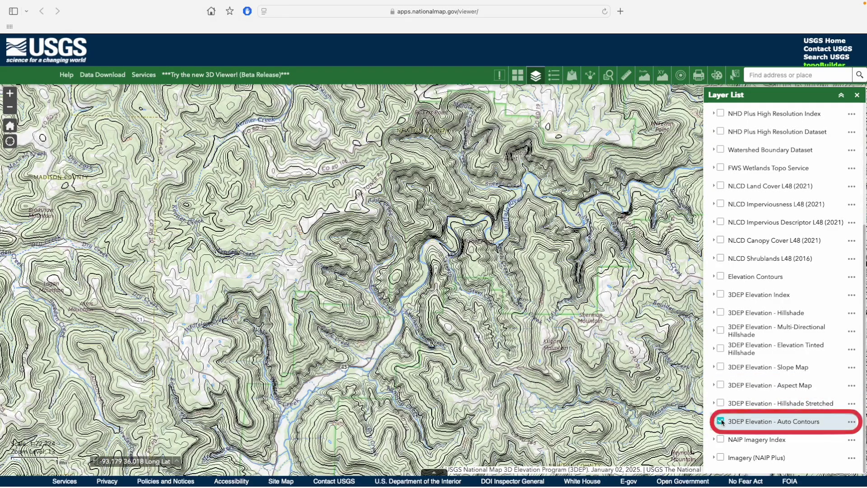
left_click(519, 76)
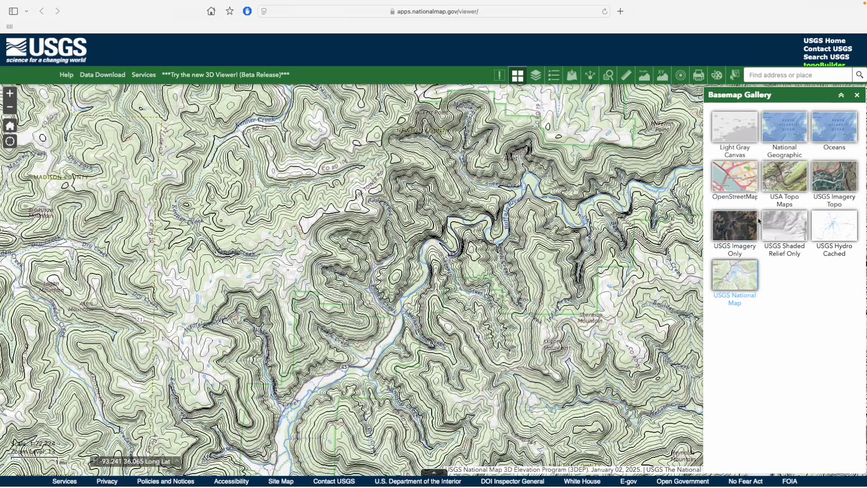
left_click(785, 180)
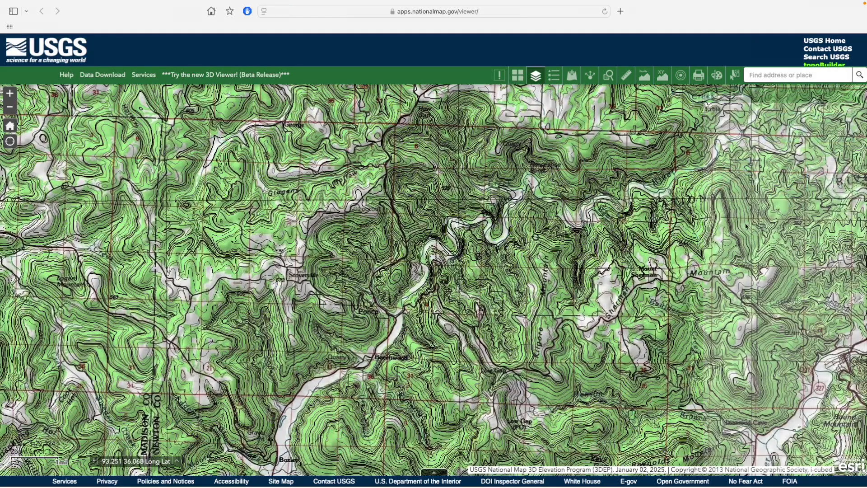
Toggle the 3DEP Elevation - Auto Contours layer to compare its lines with the topo map's contours, and leave it off.
scroll(768, 316, "down", 5)
left_click(721, 421)
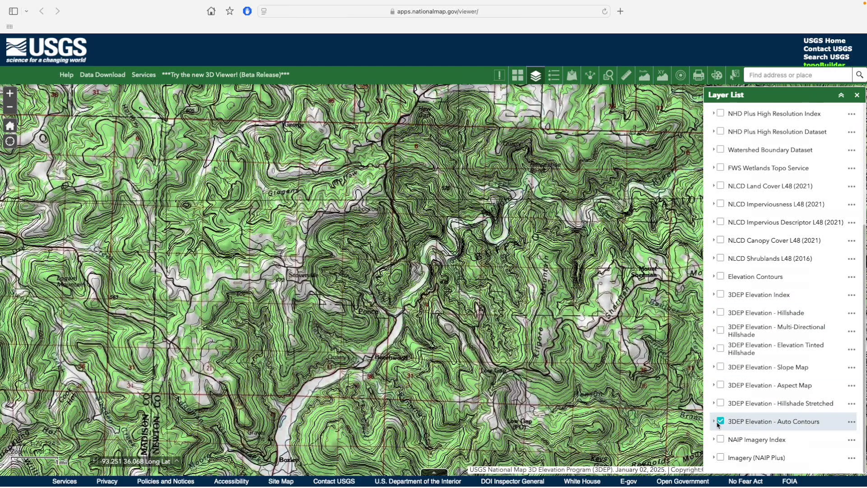
left_click(720, 421)
left_click(721, 422)
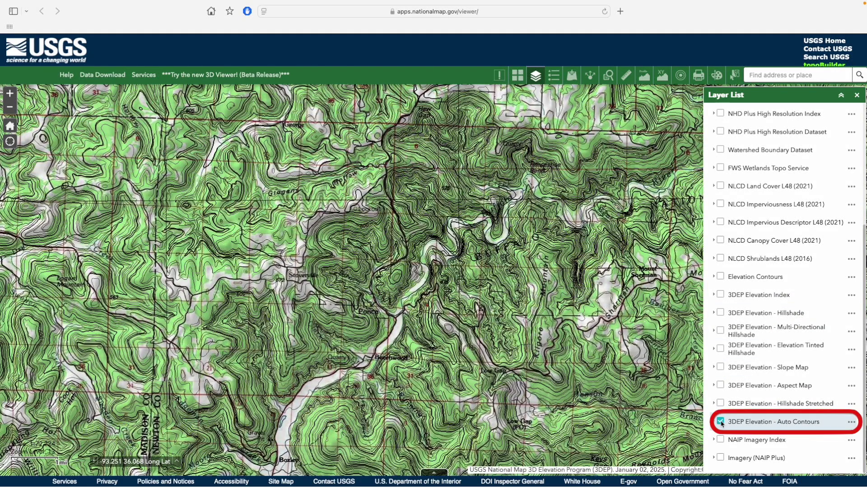
left_click(721, 422)
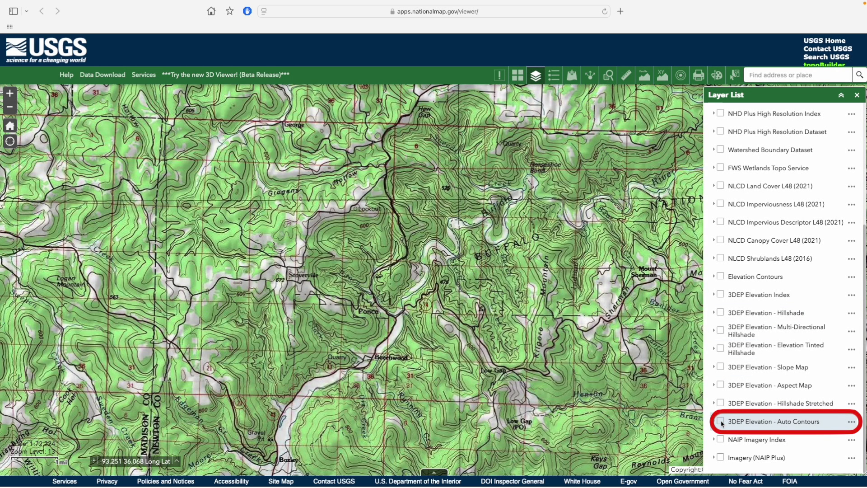
Preview the 3DEP Elevation - Elevation Tinted Hillshade layer over the topo map and turn it off.
left_click(722, 349)
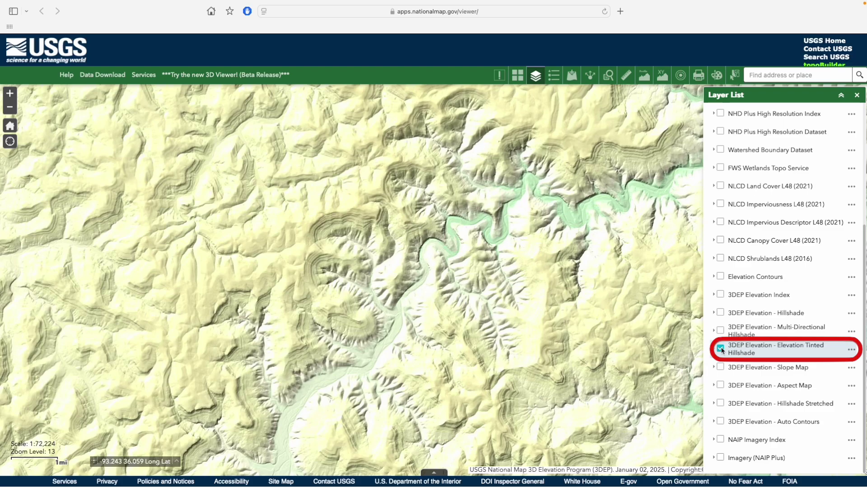
left_click(721, 349)
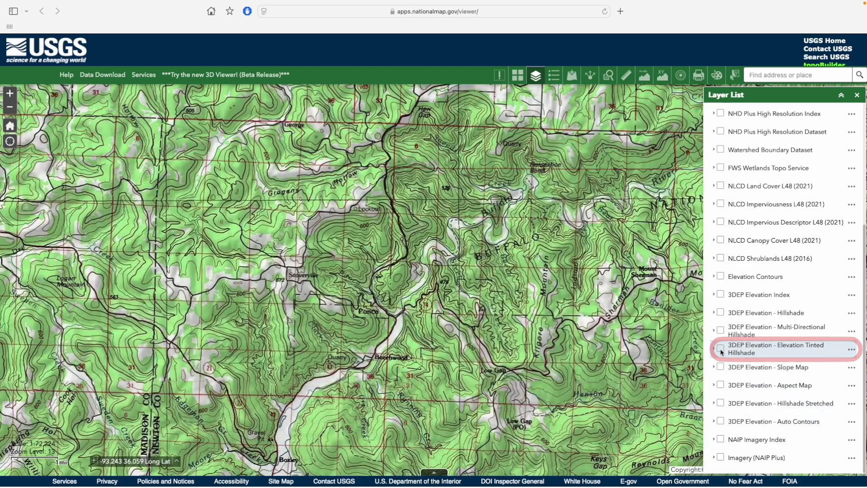
Turn on the 3DEP Elevation - Hillshade Stretched and Auto Contours layers, previewing the Slope Map layer in between and turning it off.
left_click(721, 403)
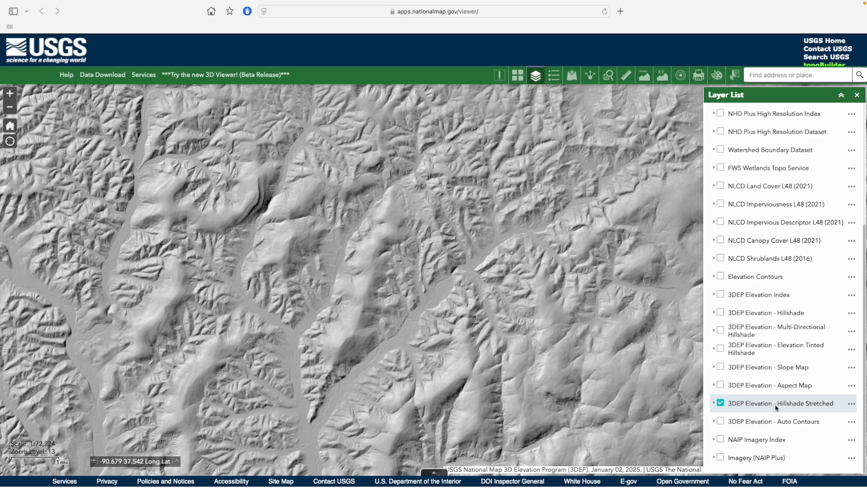
left_click(721, 367)
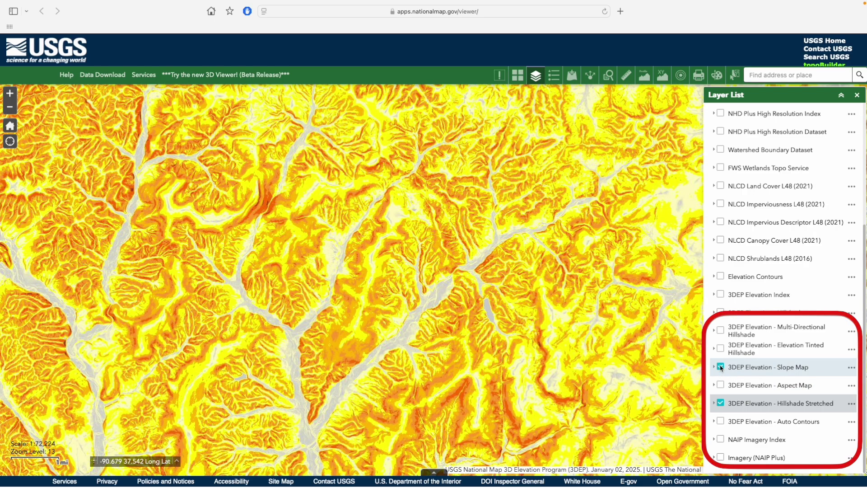
left_click(721, 422)
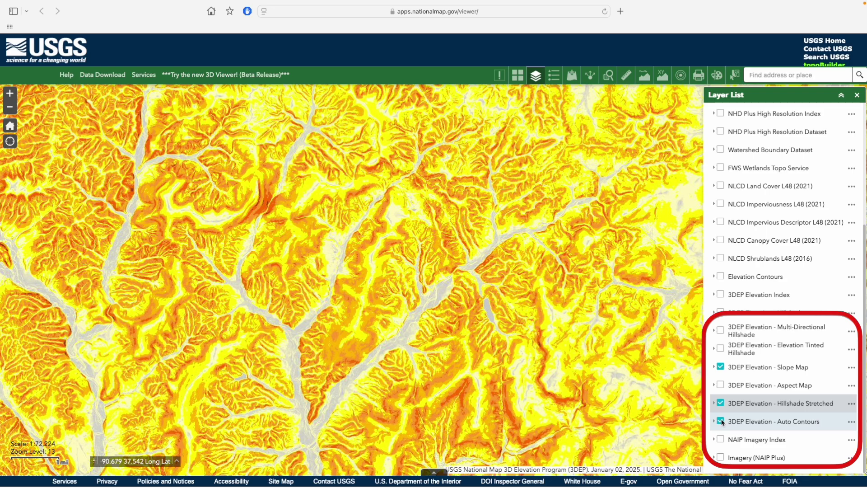
left_click(721, 367)
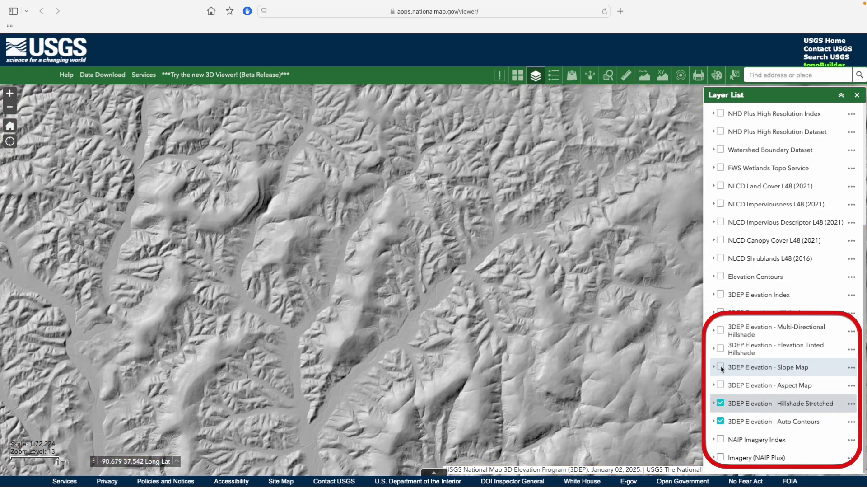
Move the 3DEP Elevation - Auto Contours layer up one place, above Hillshade Stretched.
left_click(775, 424)
left_click(777, 424)
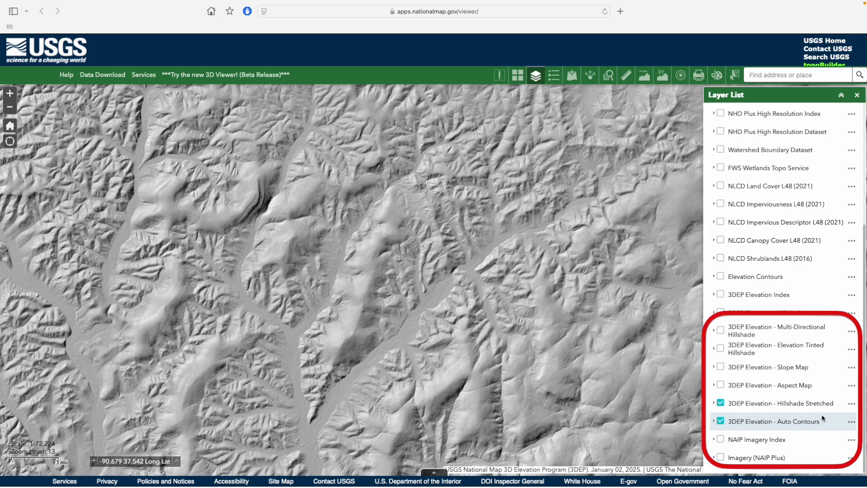
left_click(848, 422)
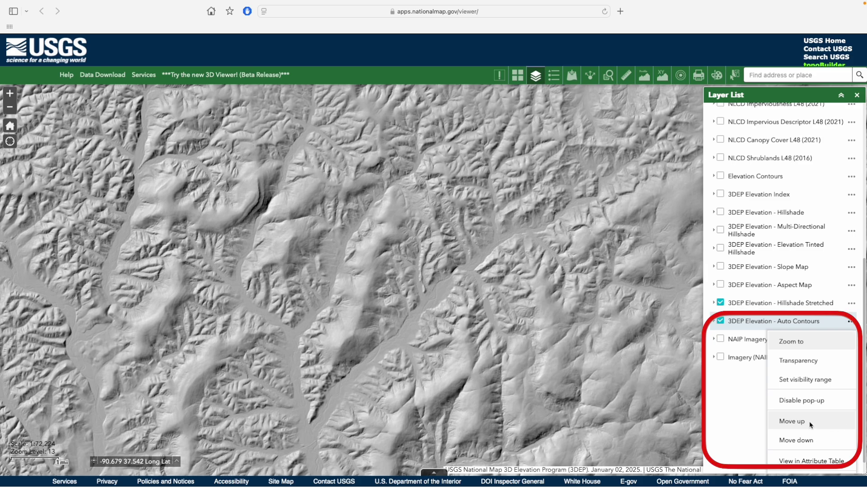
left_click(792, 421)
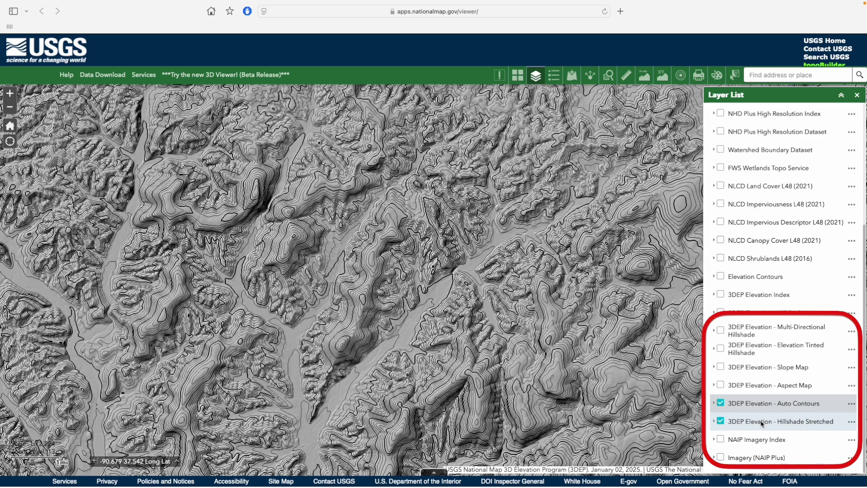
Turn off the Auto Contours layer and set the Hillshade Stretched layer's transparency to about 50%.
left_click(721, 403)
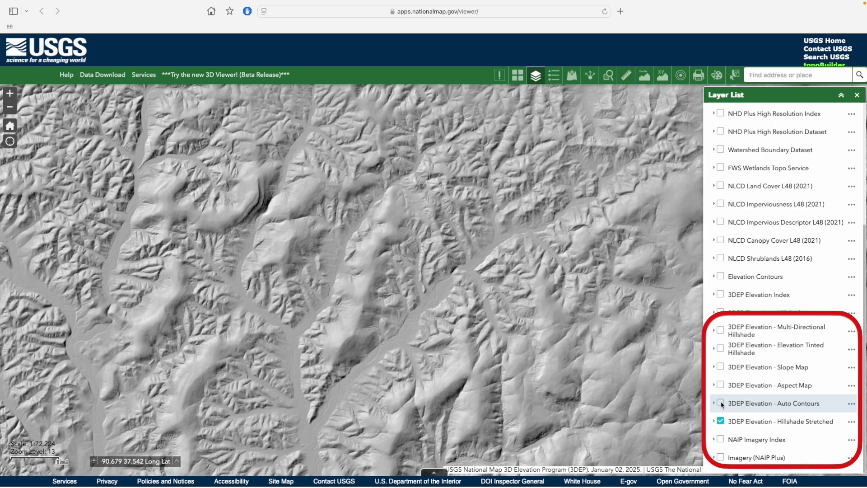
left_click(853, 422)
left_click(796, 387)
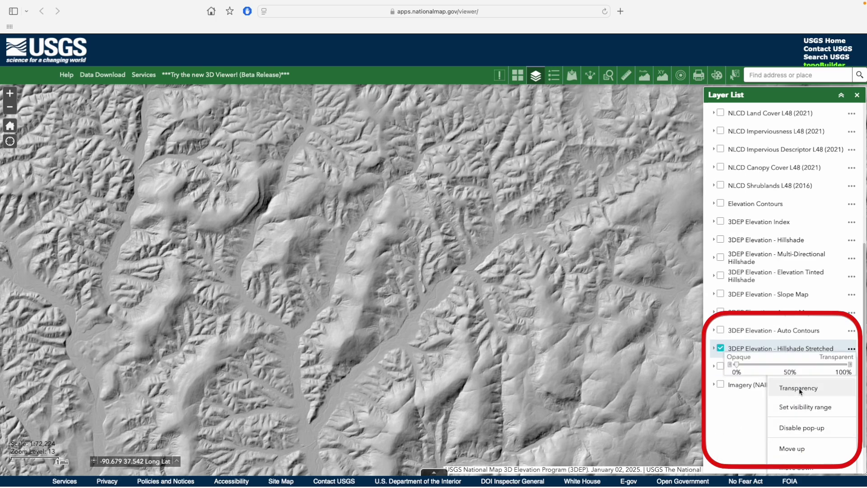
mouse_move(737, 365)
left_mouse_down()
mouse_move(827, 374)
mouse_move(789, 324)
left_mouse_up()
Compare the USGS Imagery Only, USA Topo Maps and OpenStreetMap basemaps beneath the semi-transparent hillshade.
left_click(517, 77)
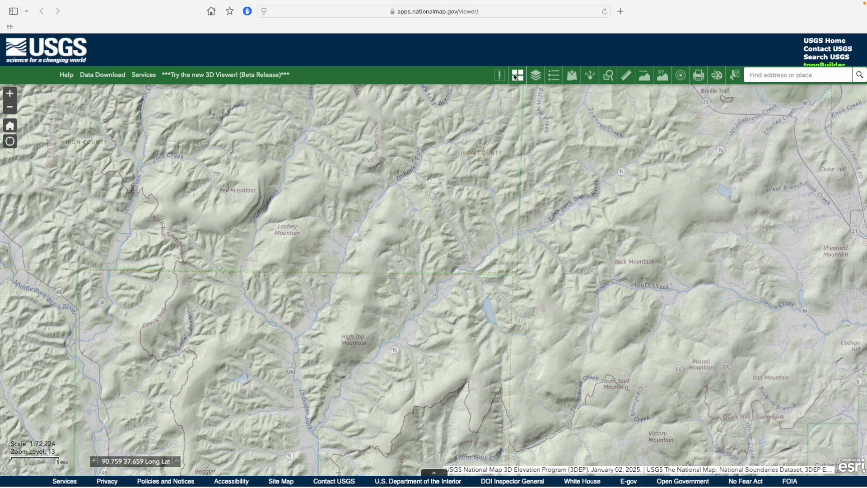
left_click(742, 226)
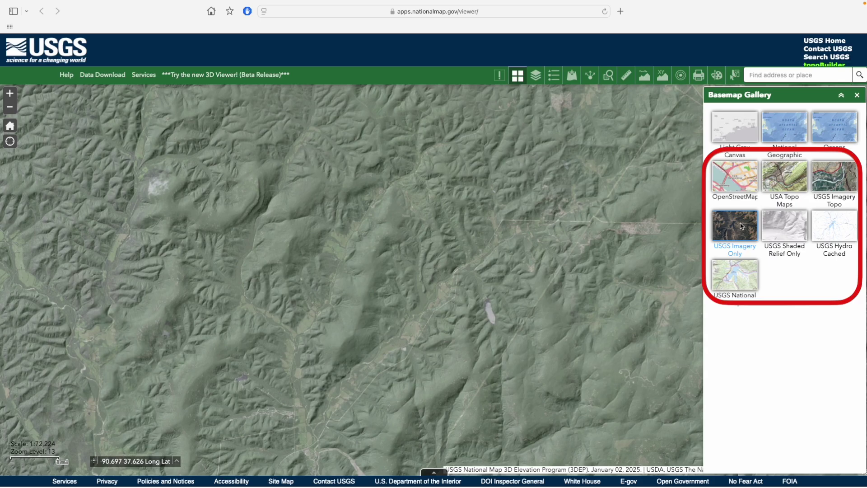
left_click(790, 179)
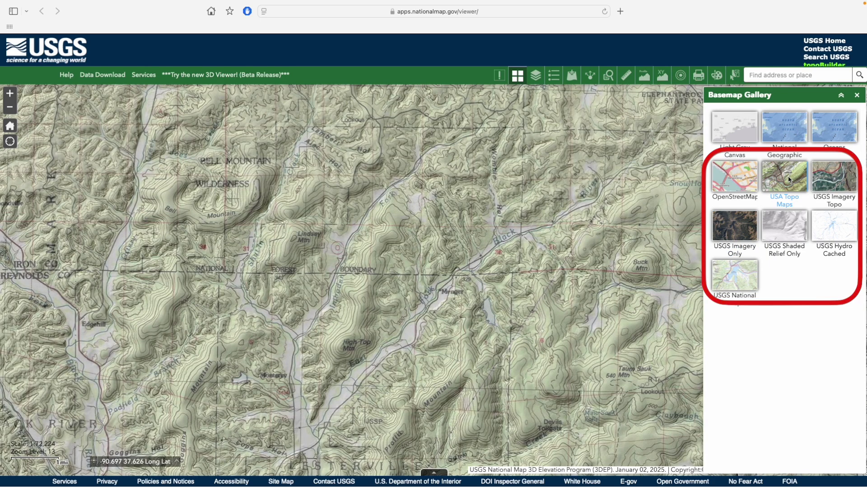
left_click(727, 179)
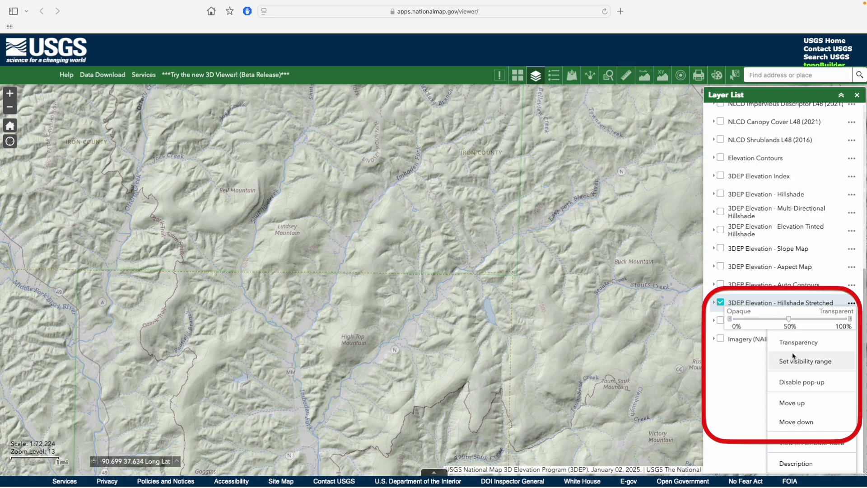
Set the Hillshade Stretched layer's transparency to 0% over the regional Ozarks map.
left_click(808, 366)
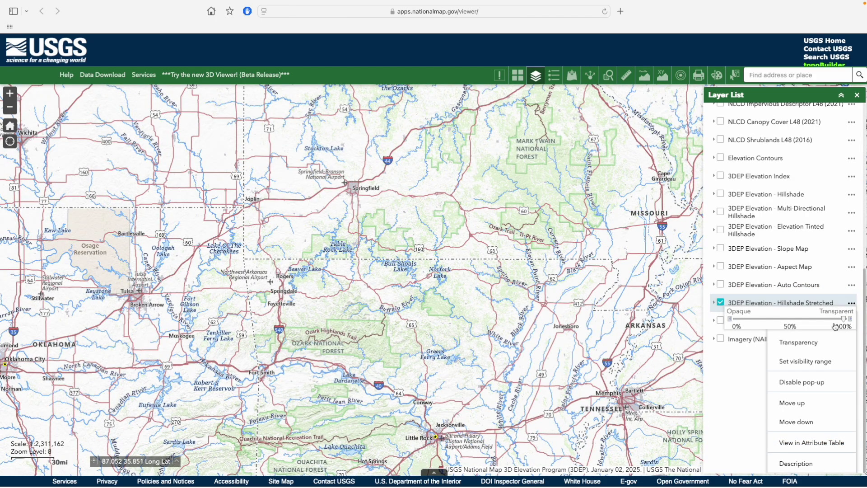
left_click_drag(841, 320, 724, 319)
scroll(711, 302, "up", 3)
Open the Elevation Profile tool and the viewer's Help.
left_click(644, 77)
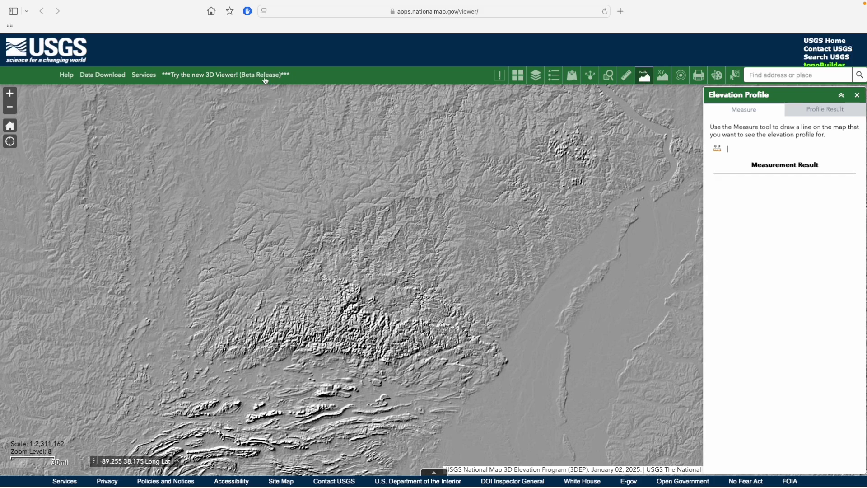
left_click(66, 75)
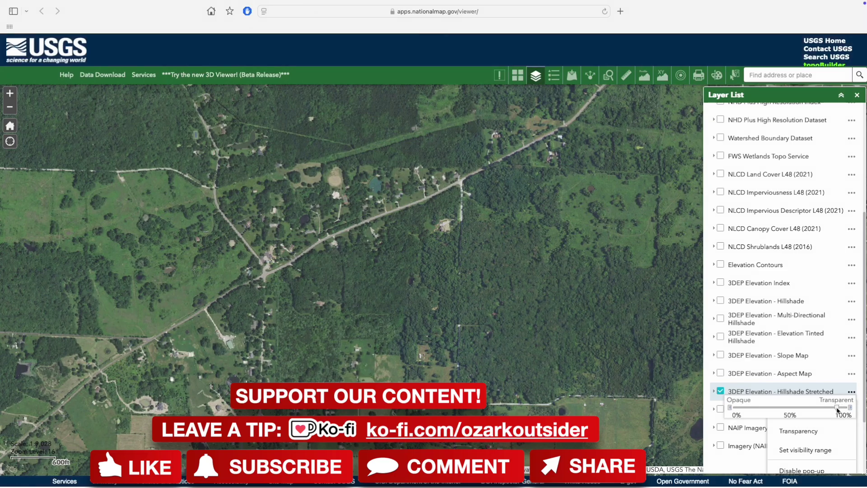
Make the Hillshade Stretched layer fully opaque over the aerial imagery and close its layer options.
left_click_drag(838, 410, 738, 408)
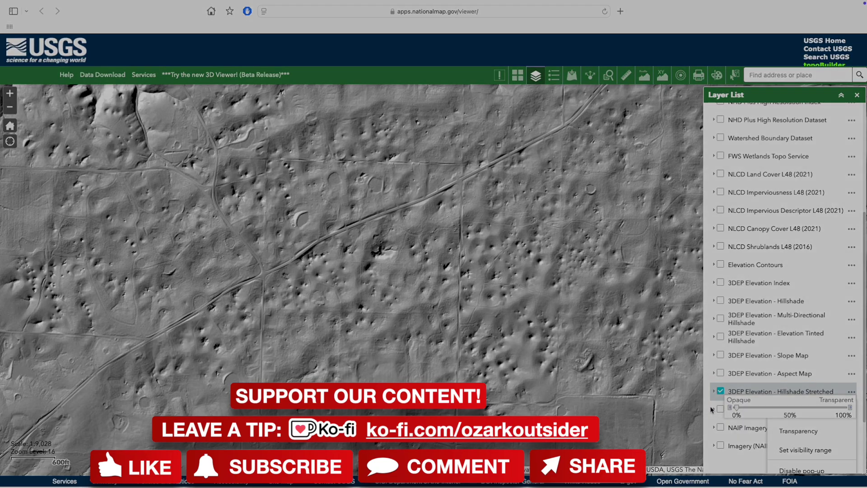
left_click(712, 410)
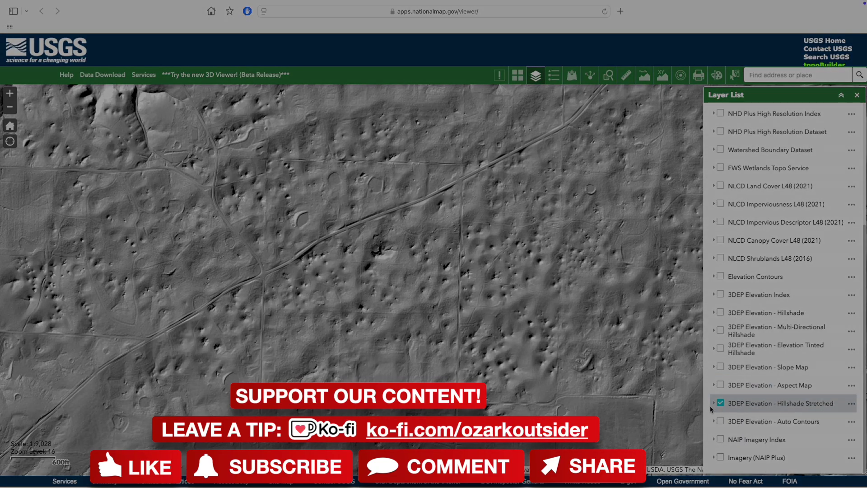